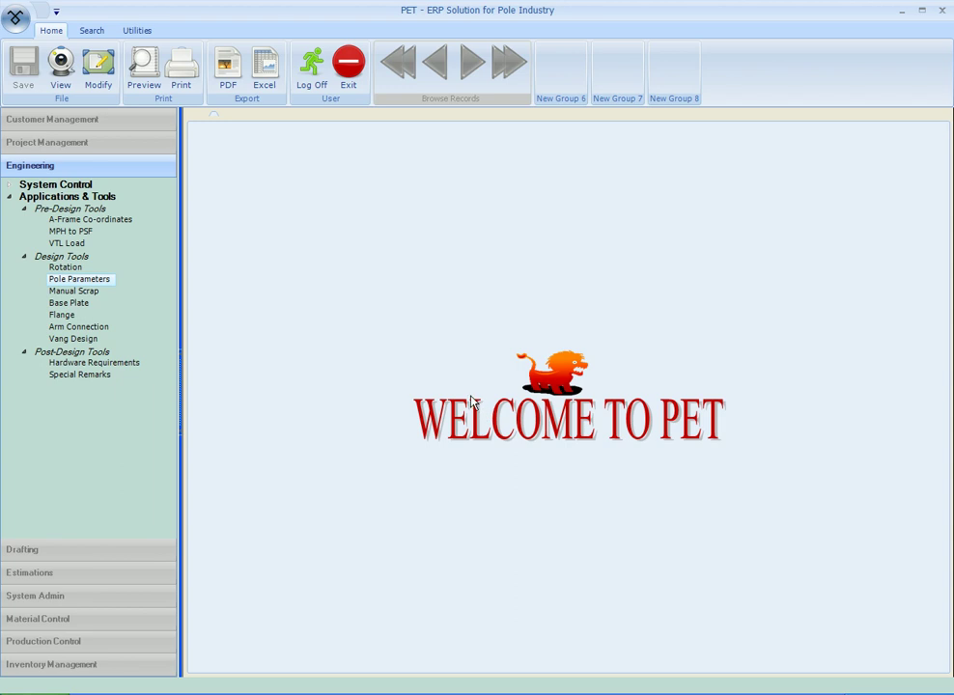
- Open the Vang Design tool from the Engineering panel's Design Tools
click(68, 342)
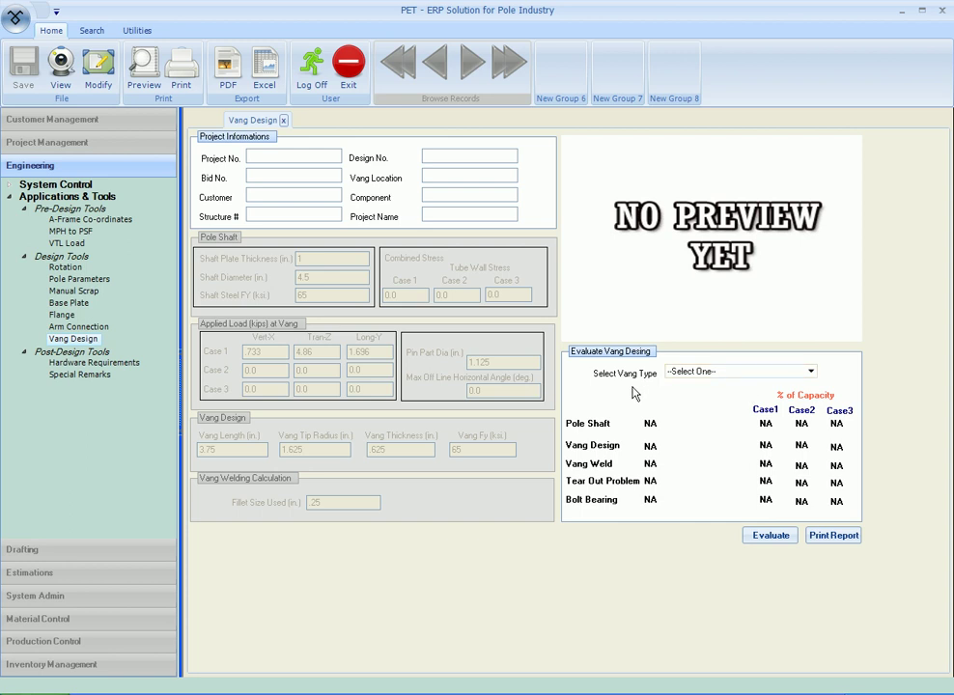
- Choose Horizontal Thru-Vang as the vang type
click(811, 372)
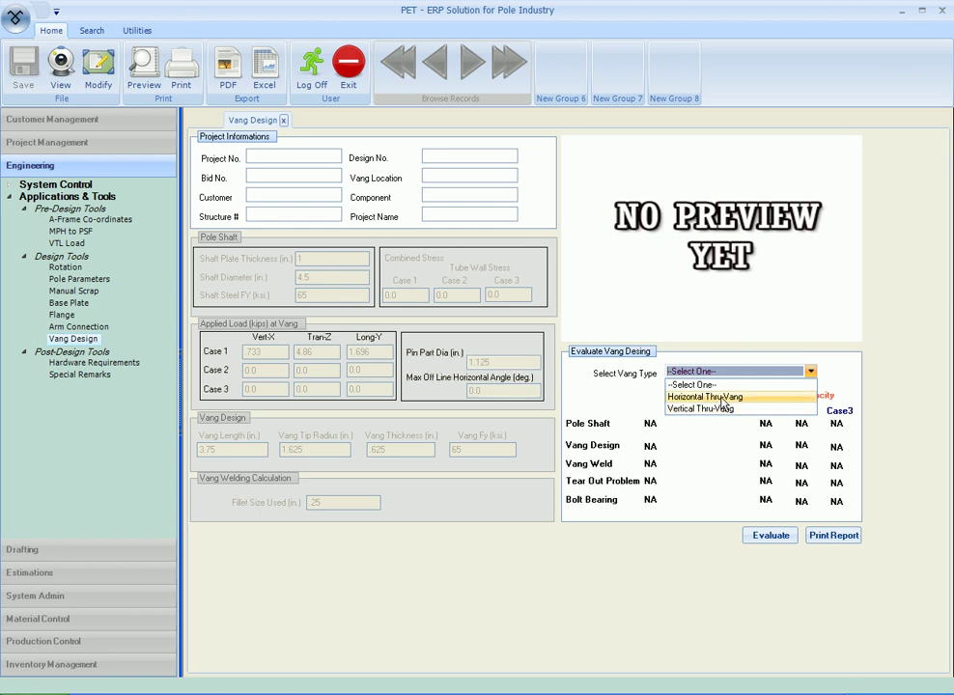
click(721, 398)
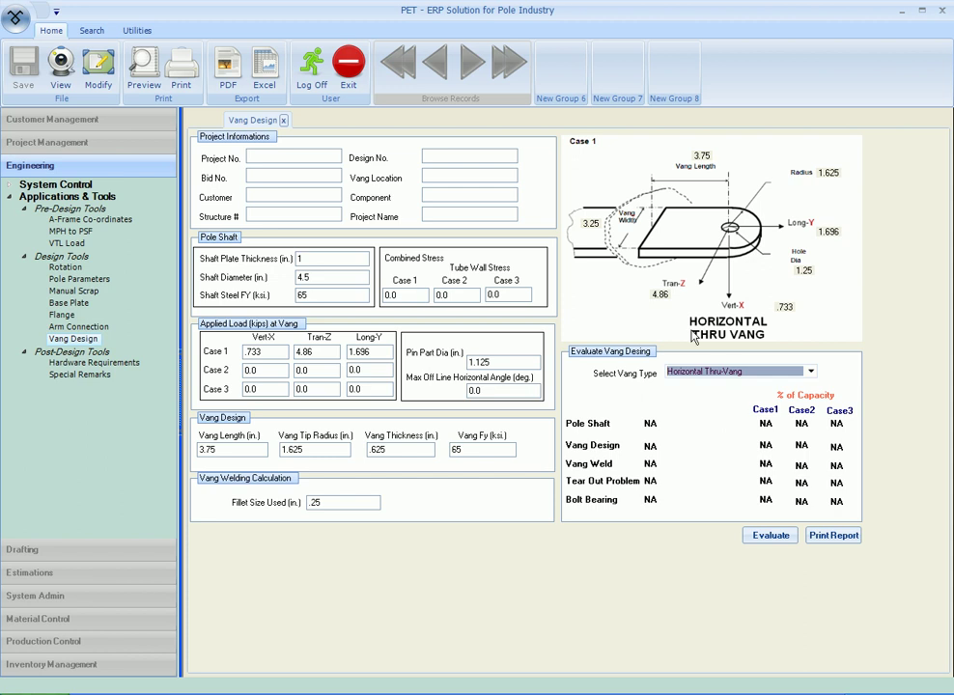
- Set shaft plate thickness, shaft diameter 10, and Case 1 loads Vert-X, Tran-Z 6 and Long-Y 2
double_click(319, 259)
text(.1875)
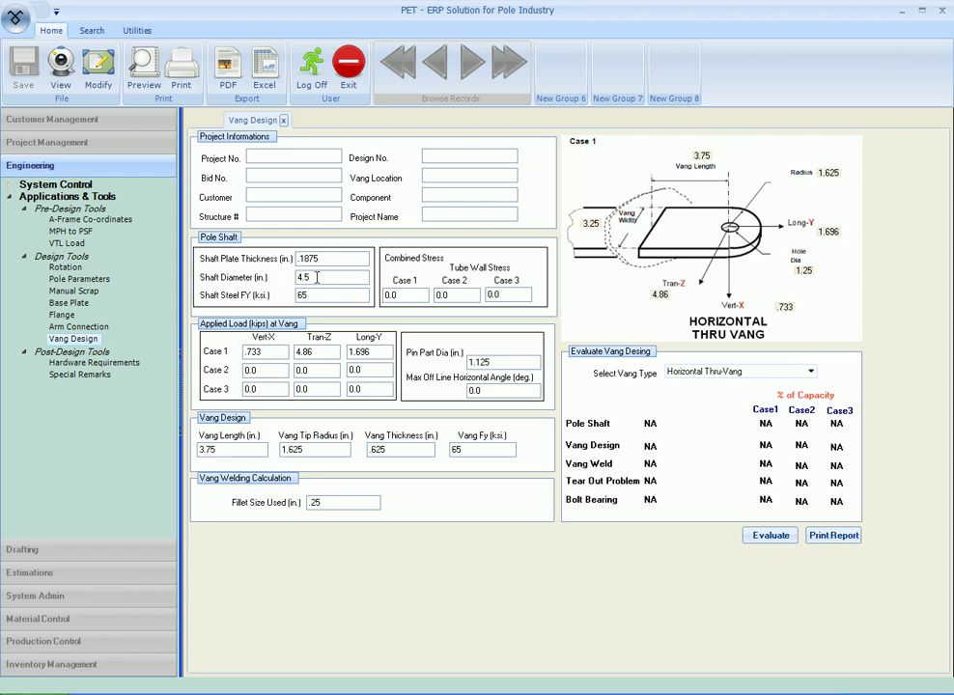
key(Tab)
text(10)
drag(275, 350, 215, 350)
key(BackSpace)
key(Tab)
text(6)
key(Tab)
text(2)
- Set pin part diameter, 45° off-line angle, vang length 4, tip radius 1.5 and fillet 0.1875
click(502, 363)
double_click(501, 363)
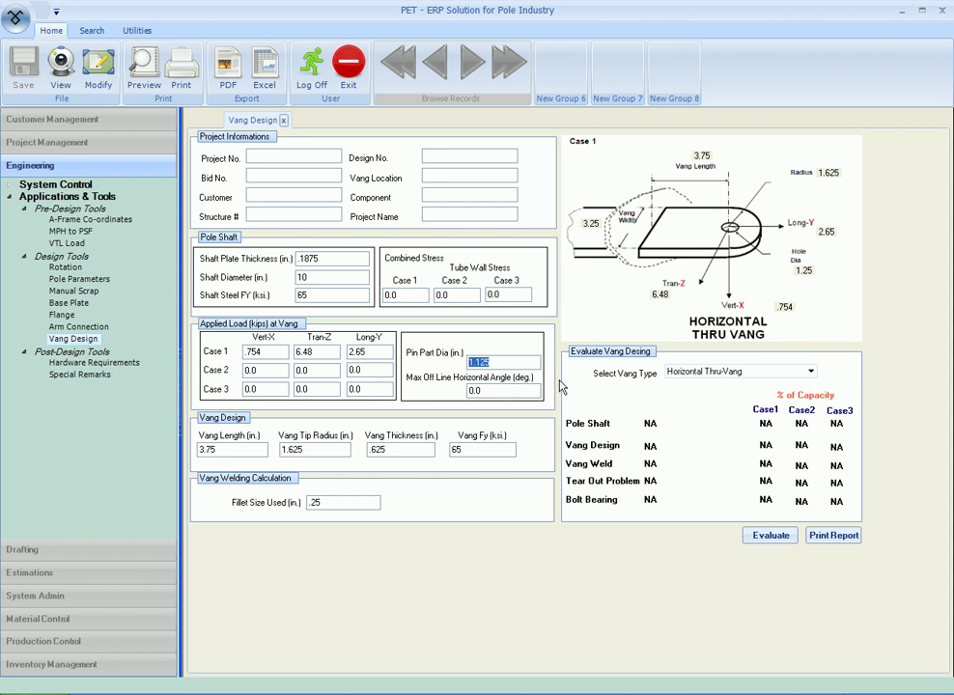
text(1)
click(474, 390)
double_click(474, 390)
text(45)
click(221, 454)
double_click(236, 449)
text(4)
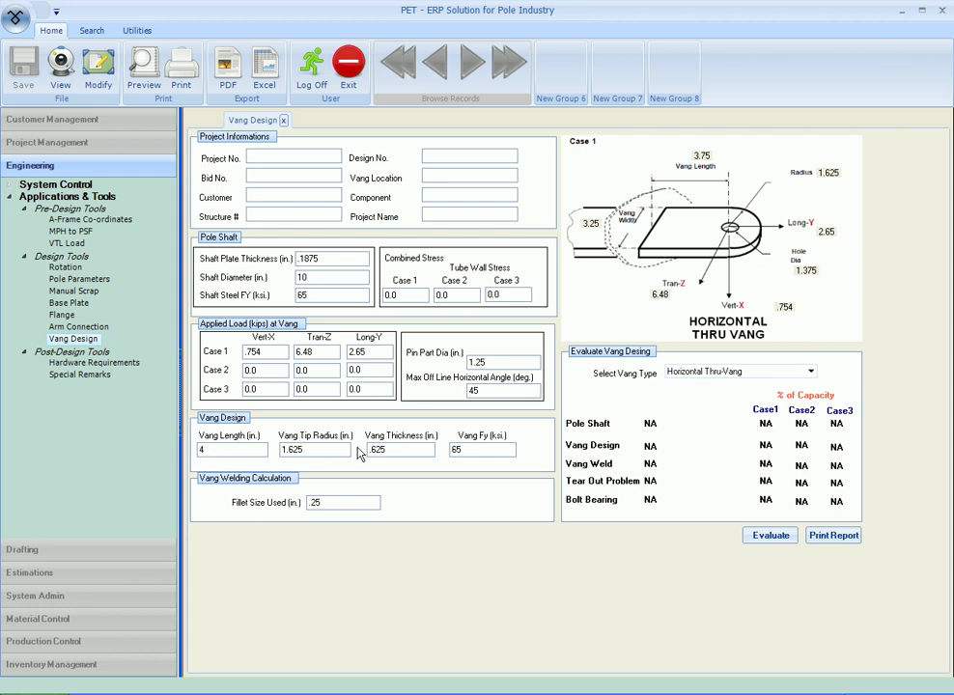
key(Tab)
text(1.)
drag(334, 502, 300, 503)
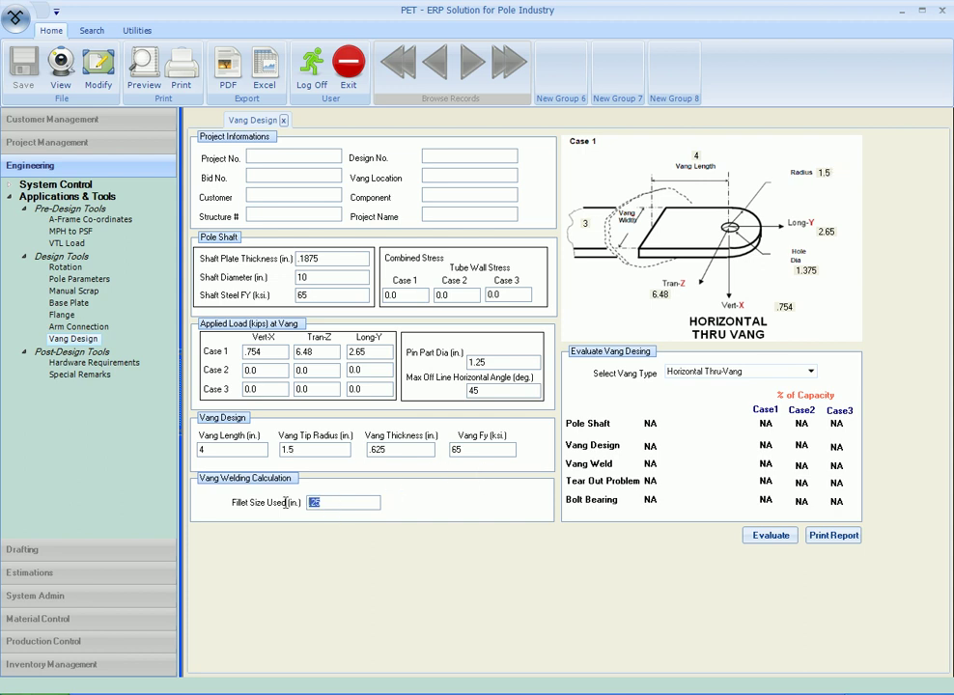
text(.)
- Evaluate the horizontal vang: all Case 1 checks OK, vang weld highest at 67%
click(753, 536)
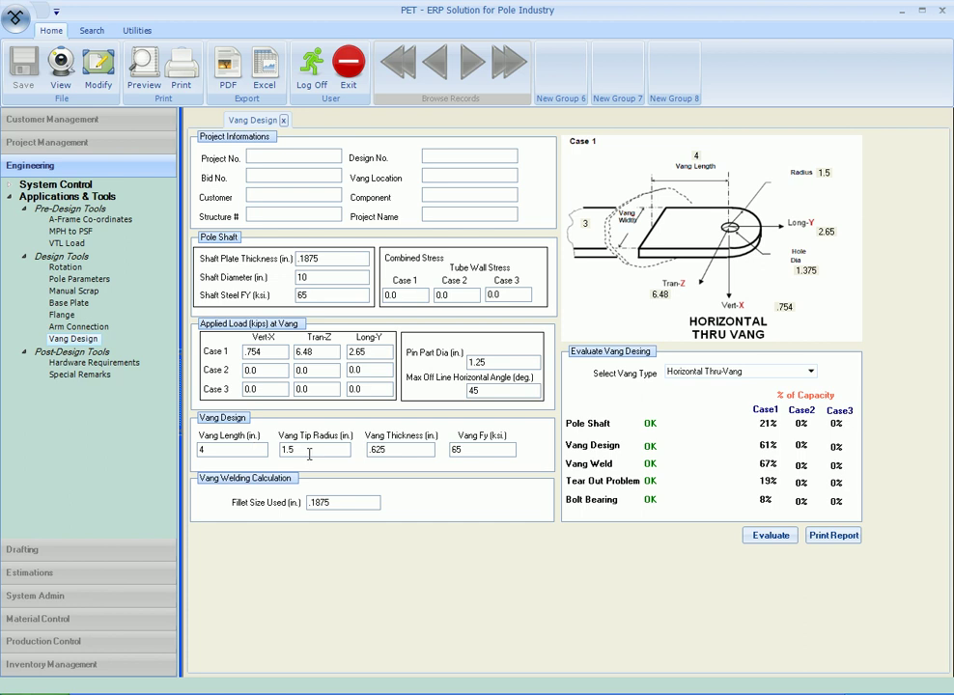
- Iterate vang thickness to .4375 and tip radius to 1.625, re-evaluating until vang design reads 90%
double_click(398, 450)
text(.)
click(751, 537)
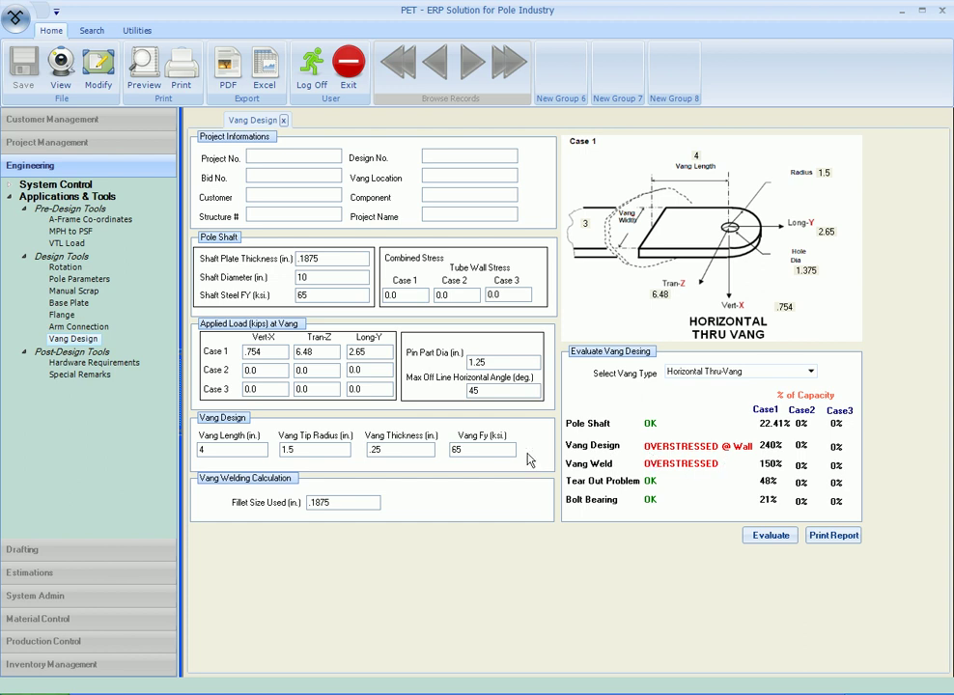
drag(424, 450, 356, 453)
key(BackSpace)
click(759, 536)
drag(393, 452, 338, 448)
text(.)
click(772, 539)
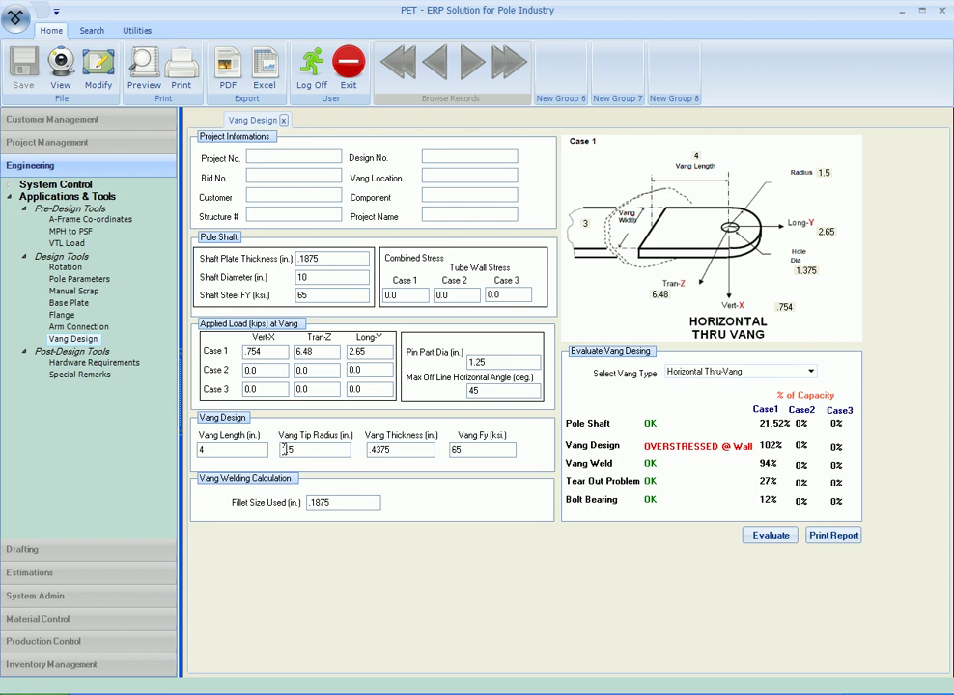
drag(283, 449, 310, 449)
text(1.625)
click(766, 541)
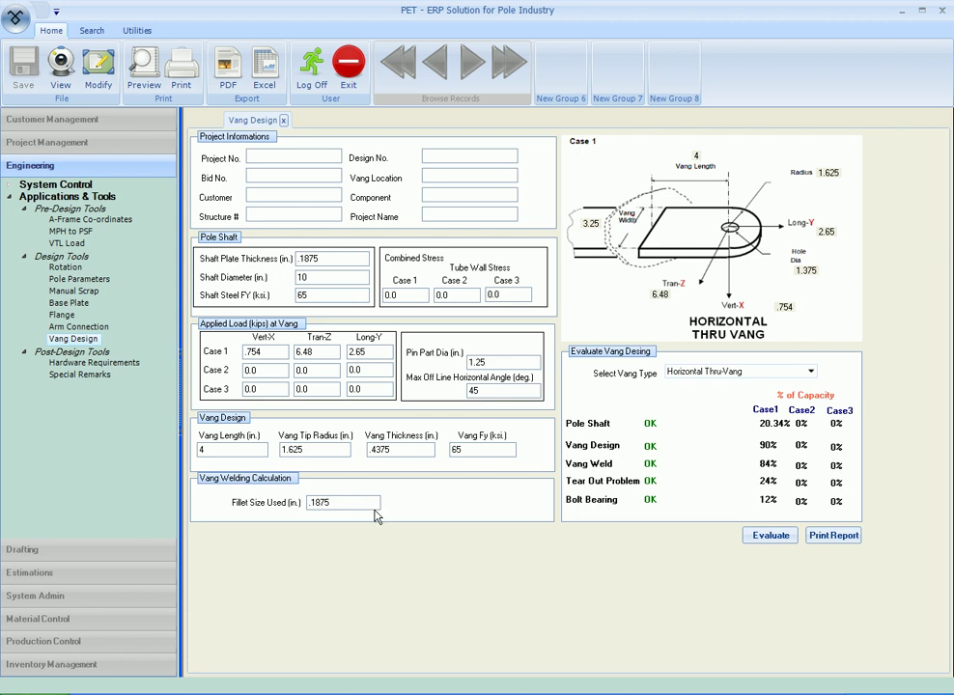
- Print the report for the optimized horizontal vang design
click(810, 375)
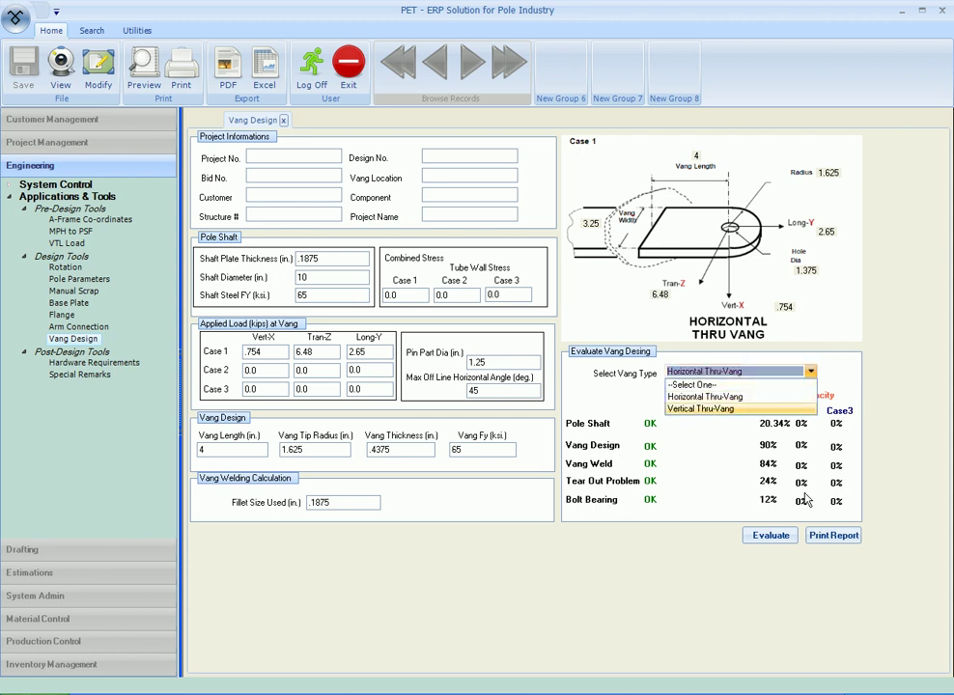
click(830, 544)
click(829, 537)
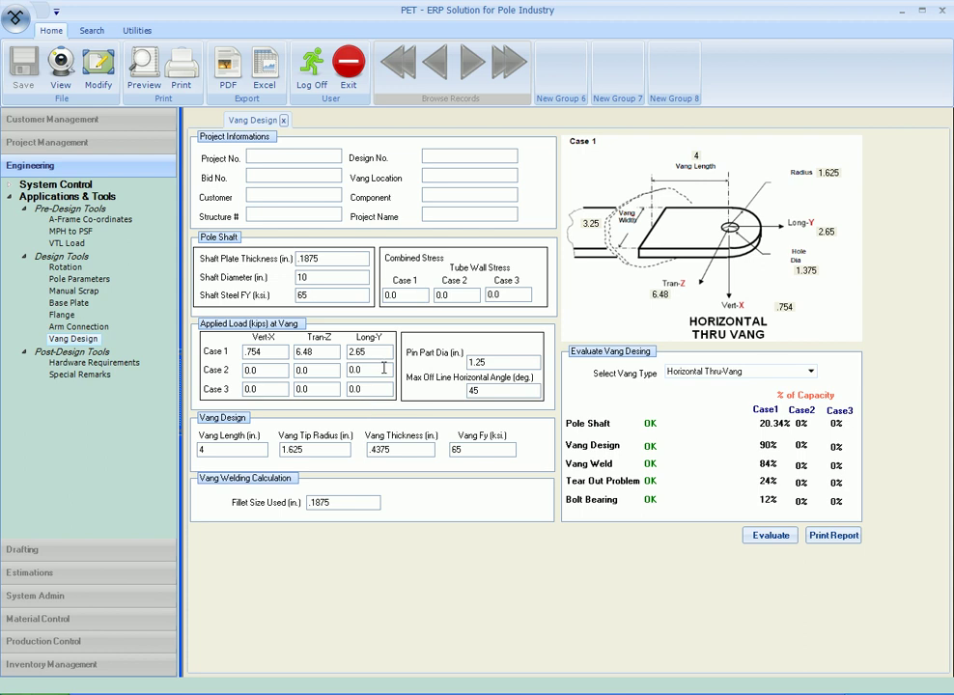
- Switch the vang type to Vertical Thru-Vang
click(812, 371)
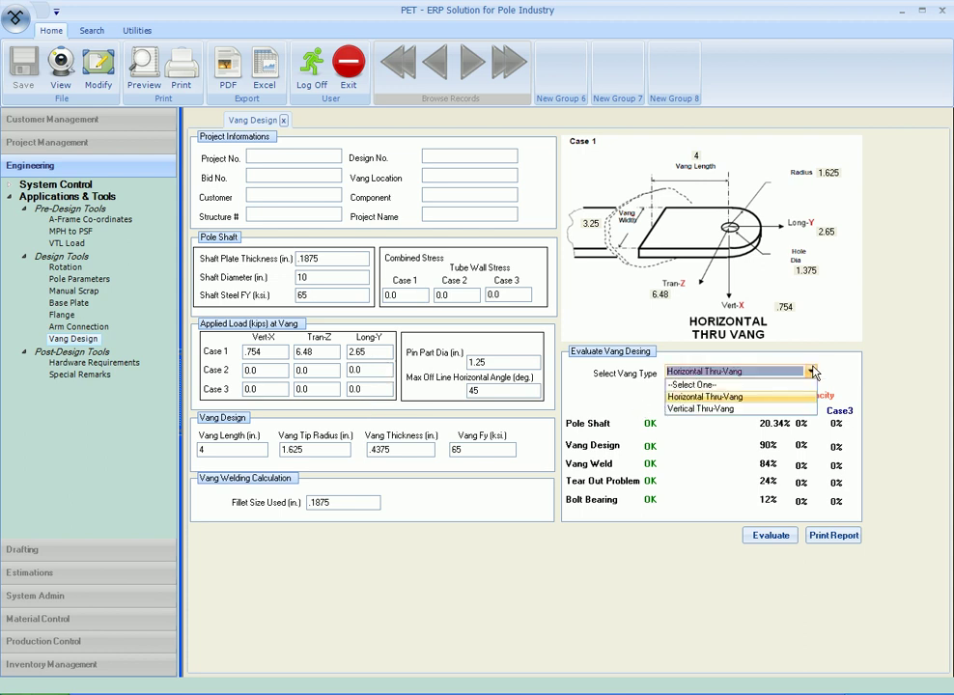
click(733, 409)
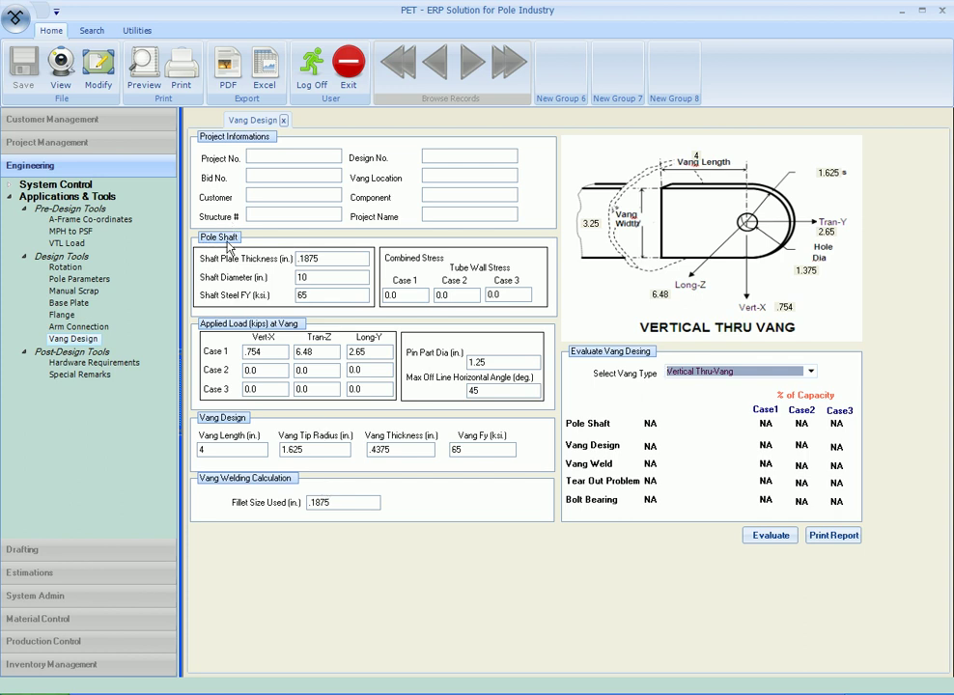
- Set plate thickness .25, shaft diameter 15, and Case 1 loads Vert-X .856 and Tran-Z 7.52
double_click(322, 259)
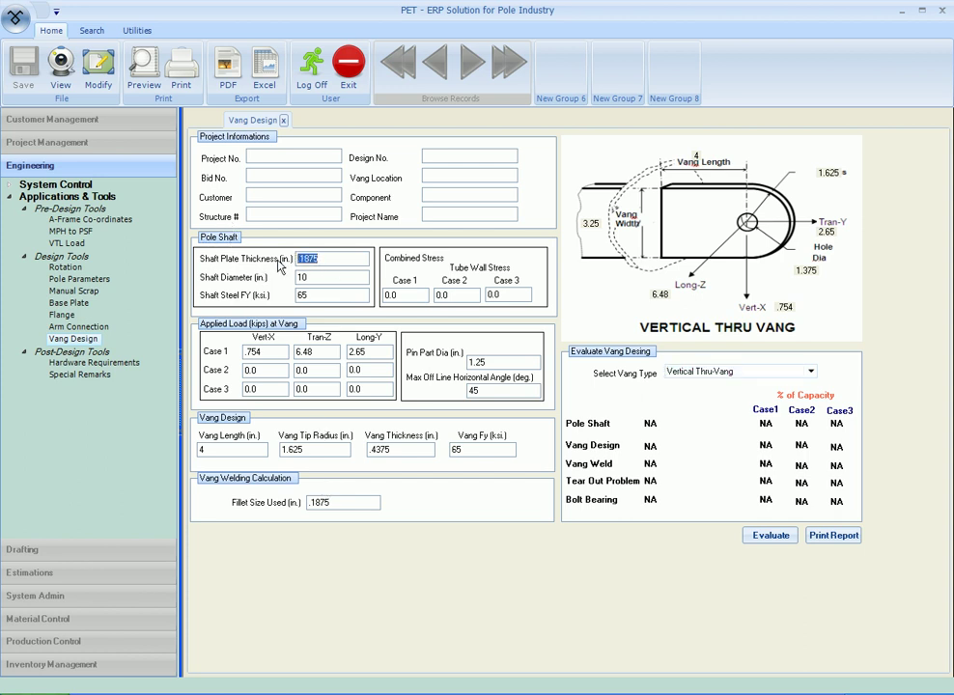
key(BackSpace)
drag(307, 278, 284, 281)
text(4)
click(272, 354)
double_click(267, 352)
key(BackSpace)
text(856)
key(Tab)
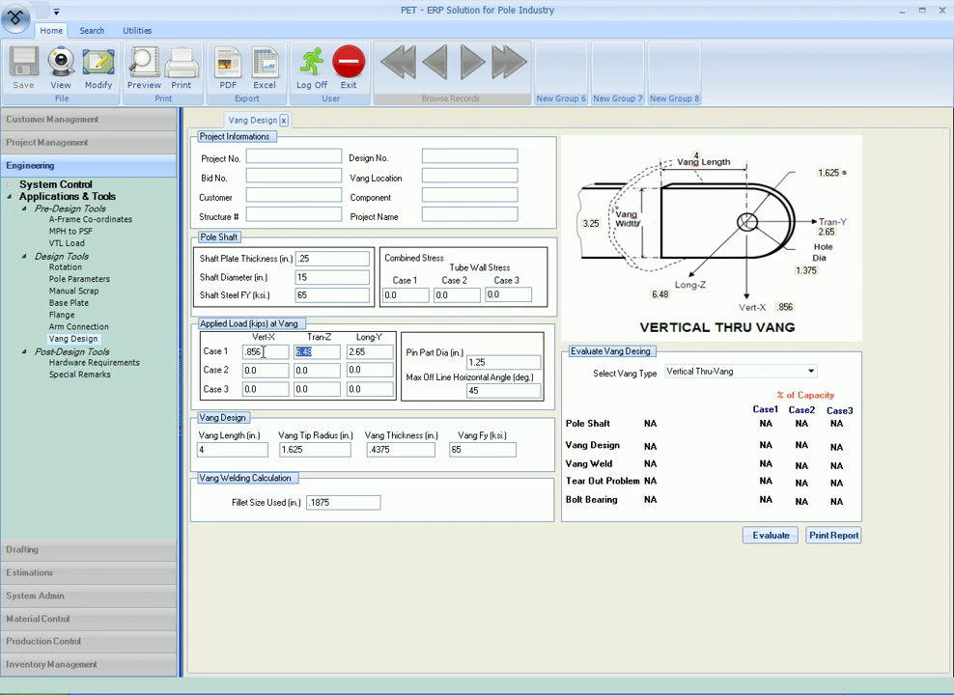
text(7.52)
- Set the vang length to 5 and select the tip radius and vang thickness values
click(371, 353)
key(Tab)
text(5)
click(320, 449)
double_click(321, 450)
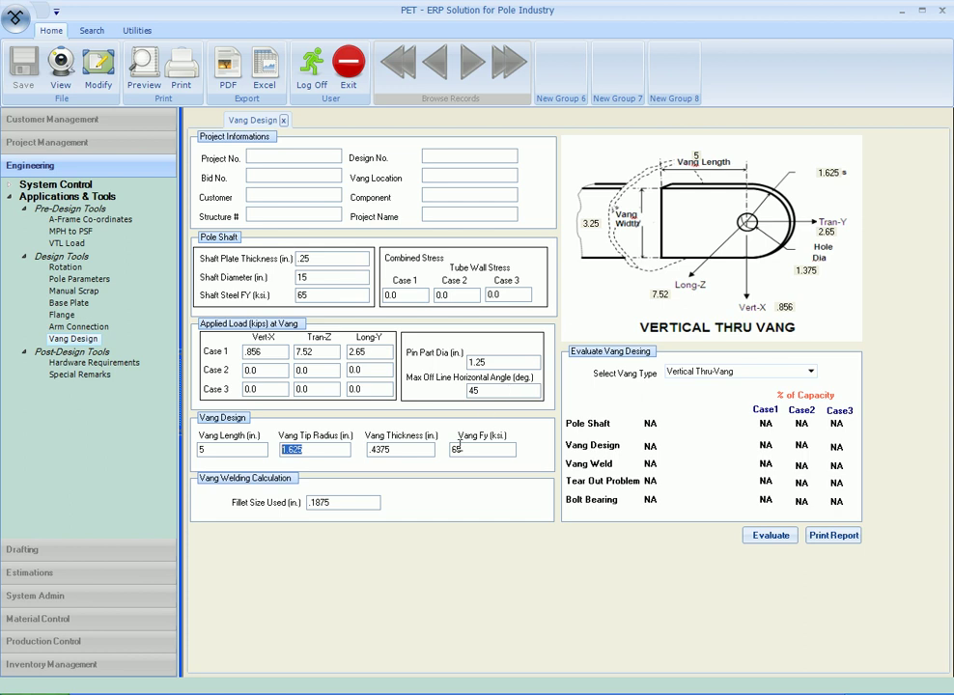
click(386, 450)
double_click(383, 450)
- Evaluate the vertical vang, then revise vang thickness and fillet size .25 and re-evaluate
click(764, 537)
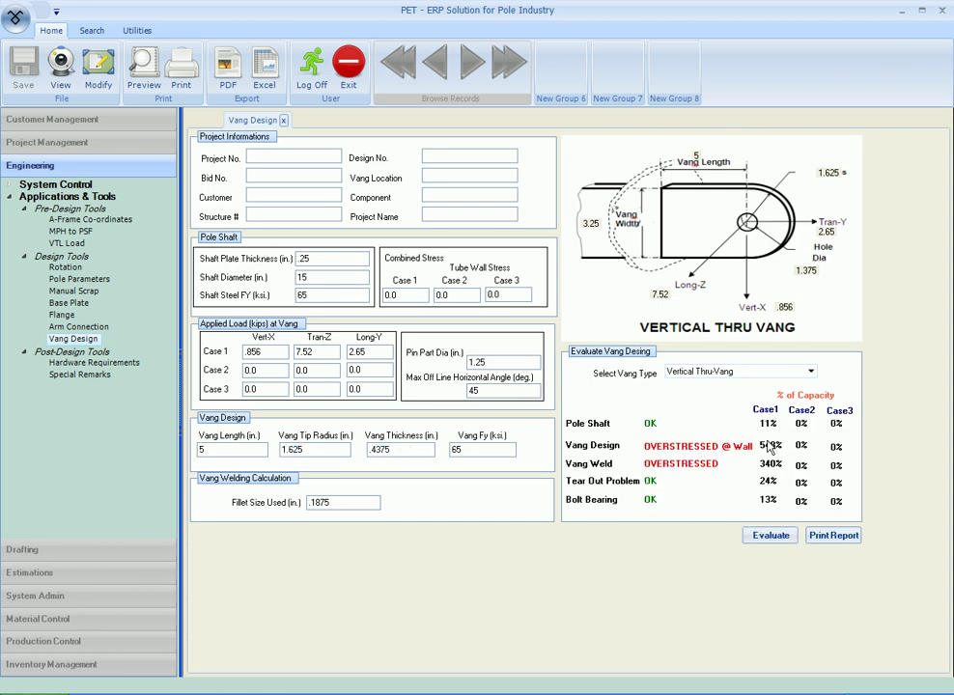
double_click(386, 449)
text(.)
double_click(319, 502)
text(25)
click(746, 534)
- Set tip radius to 1.75 and vang thickness to 1, then select the off-line angle
drag(307, 449, 237, 449)
text(1.)
click(399, 446)
drag(399, 446, 348, 445)
text(1)
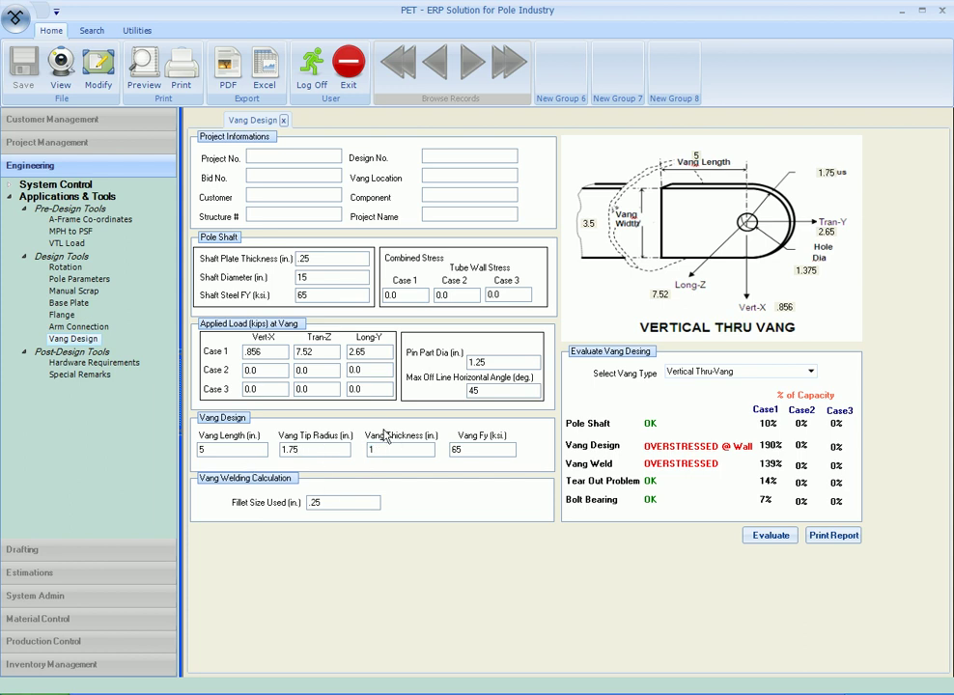
double_click(497, 391)
- Enter a 30° off-line angle and re-evaluate: all checks OK, vang design 86%, weld 75%
text(30)
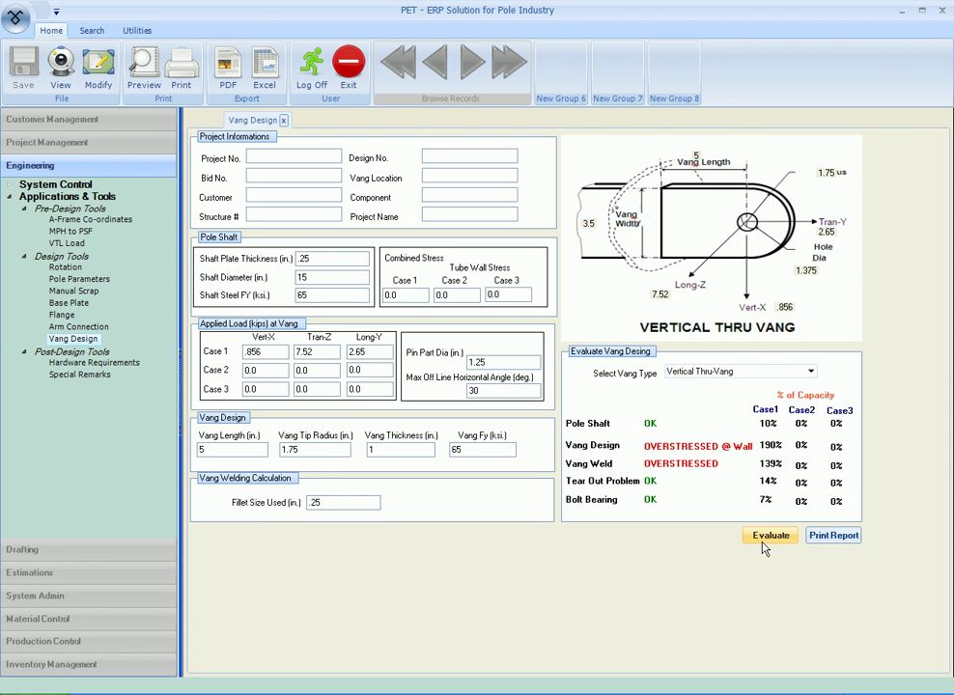
click(760, 539)
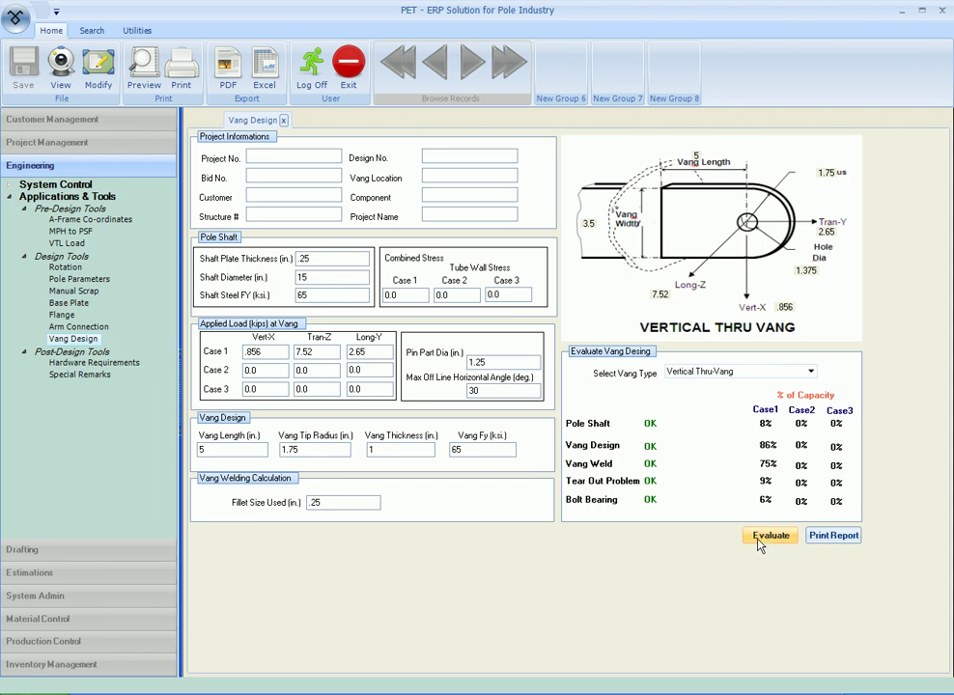